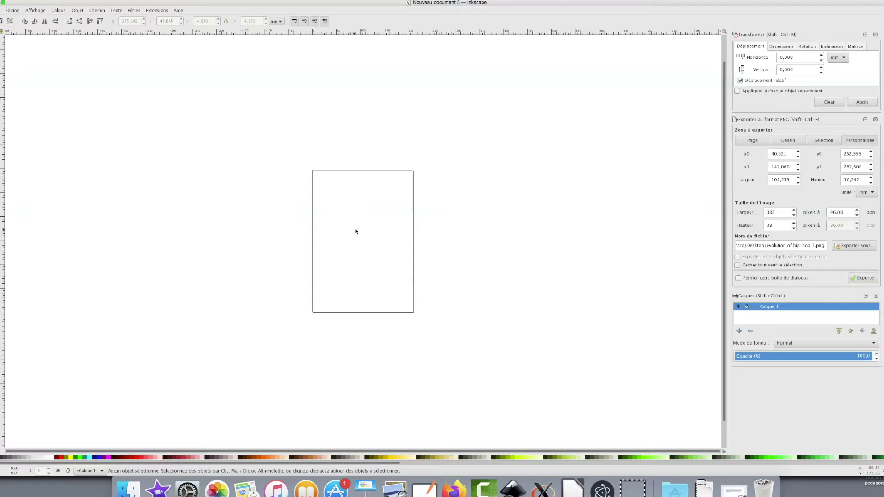
# - Set the page orientation to landscape (Paysage) in the document properties
pyautogui.scroll(1, 368, 235)
pyautogui.keyDown('ctrl'); pyautogui.scroll(3, 367, 234); pyautogui.keyUp('ctrl')
pyautogui.keyDown('ctrl'); pyautogui.scroll(1, 368, 234); pyautogui.keyUp('ctrl')
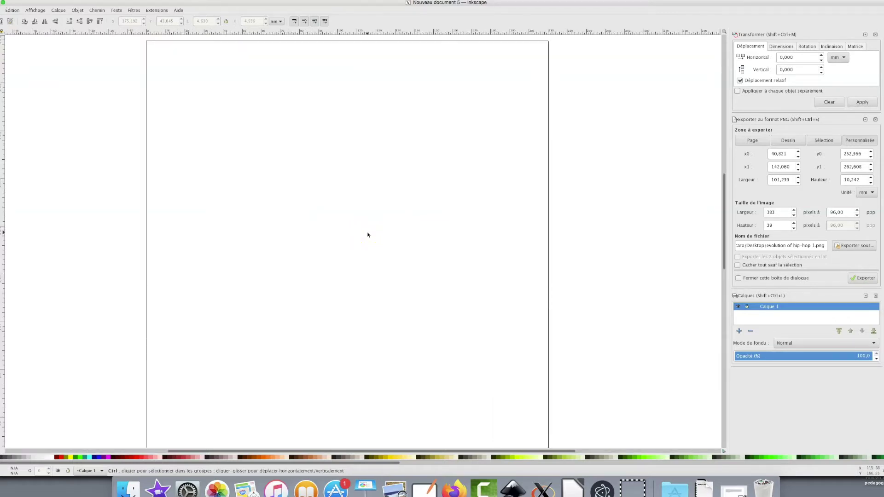
pyautogui.keyDown('ctrl'); pyautogui.scroll(1, 368, 235); pyautogui.keyUp('ctrl')
pyautogui.click(92, 43)
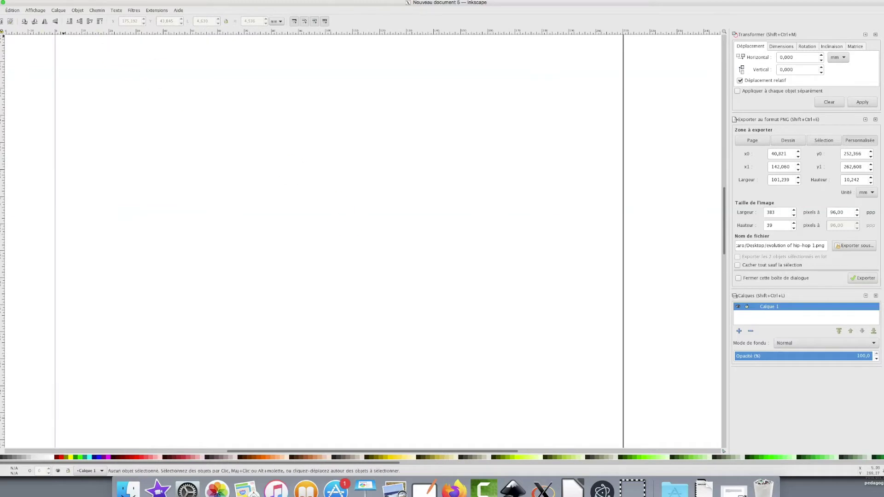
pyautogui.click(1, 11)
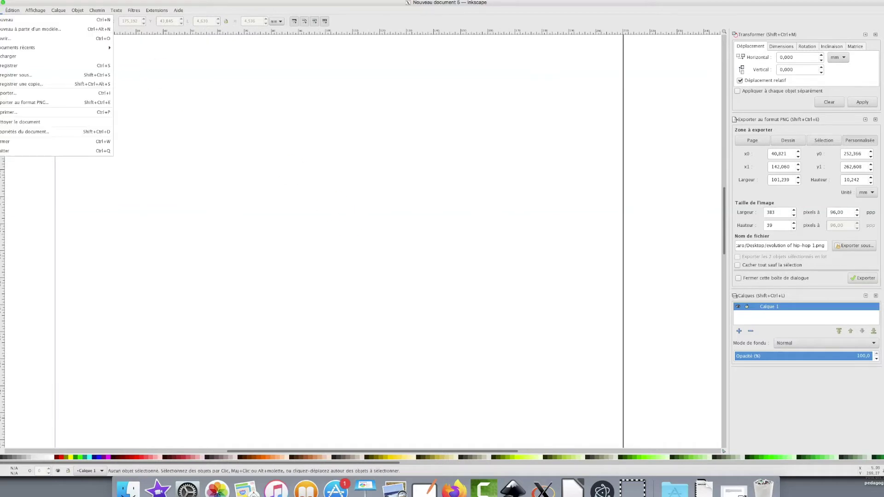
pyautogui.click(37, 133)
pyautogui.click(601, 169)
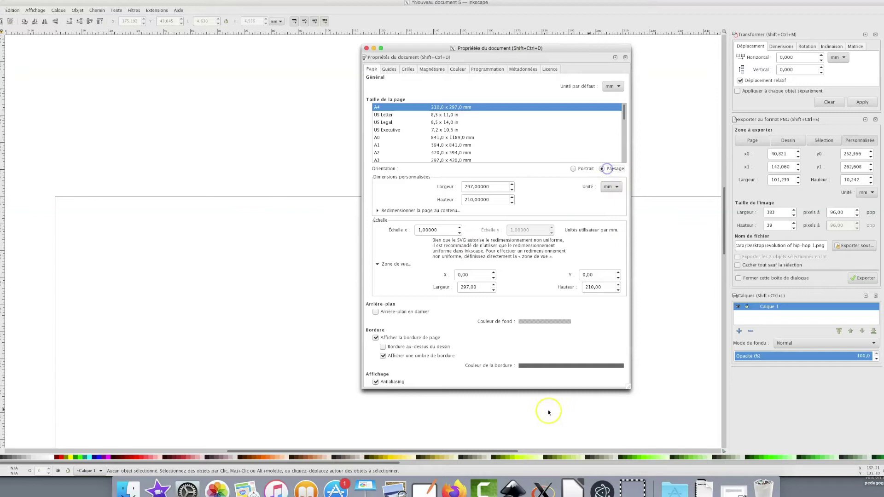
pyautogui.click(367, 48)
# - Add the text "Evolution" on the page and enlarge it to about 187 mm wide and 41 mm high
pyautogui.scroll(-5, 471, 253)
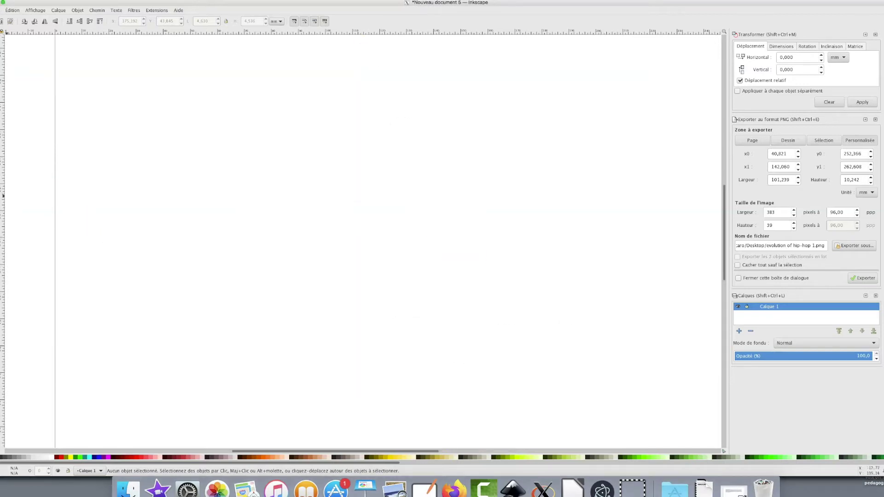
pyautogui.press('t')
pyautogui.click(173, 199)
pyautogui.write('Evolution')
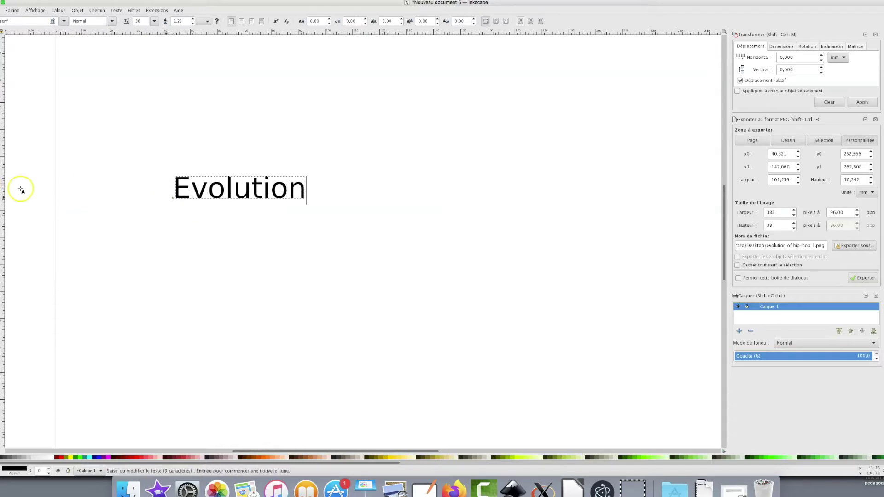
pyautogui.press('F1')
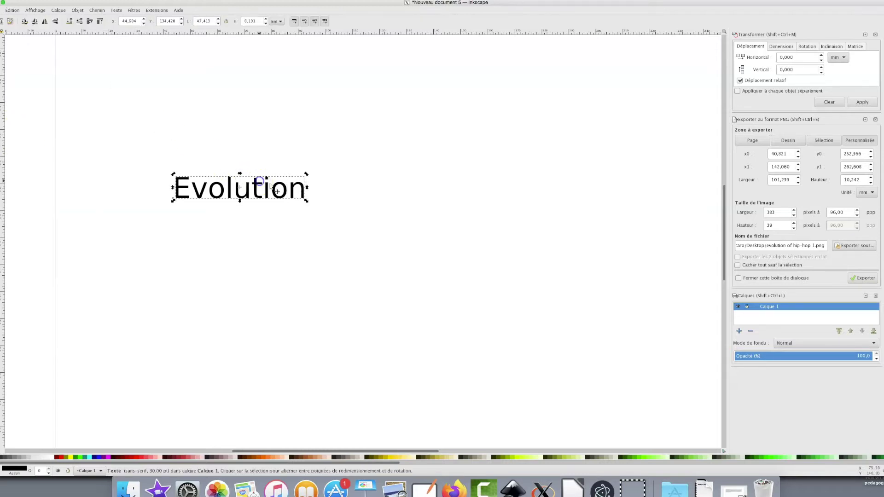
pyautogui.moveTo(303, 197); pyautogui.dragTo(684, 289)
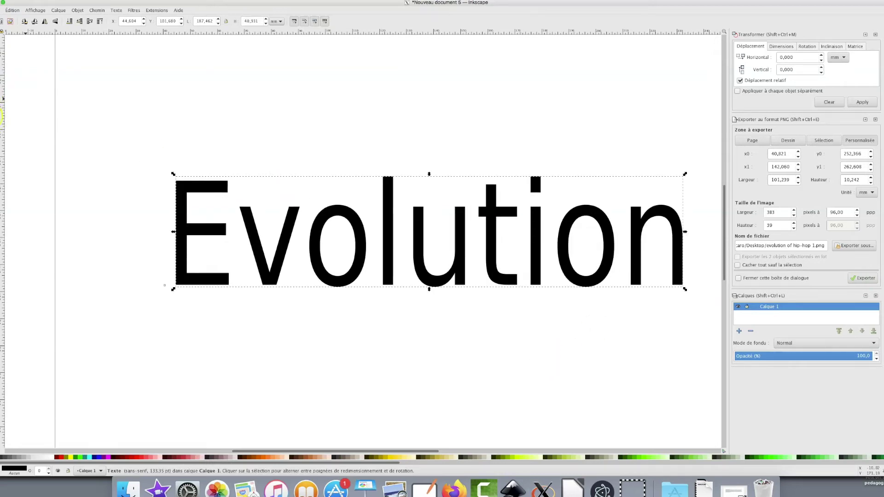
# - Draw a small magenta ellipse about 14 × 11 mm and a larger one above the text, and fill the larger one cyan
pyautogui.press('F5')
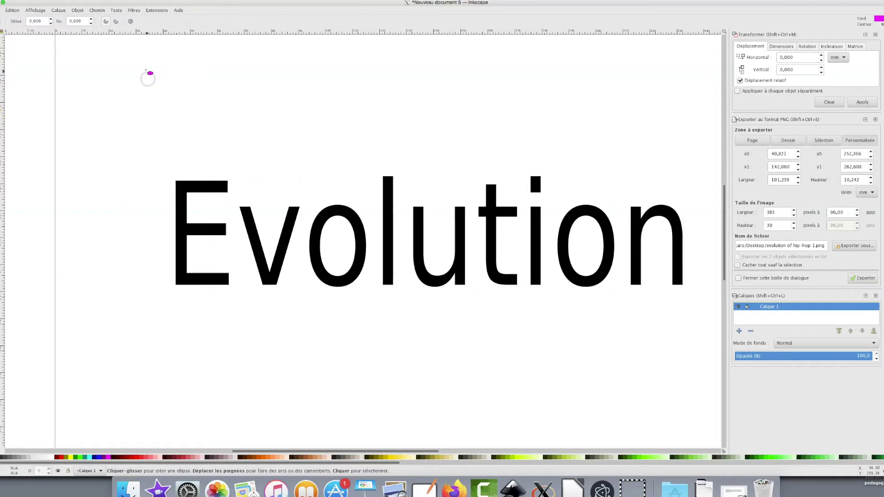
pyautogui.moveTo(146, 70); pyautogui.dragTo(183, 100)
pyautogui.moveTo(298, 70)
pyautogui.mouseDown()
pyautogui.moveTo(304, 94)
pyautogui.moveTo(359, 129)
pyautogui.mouseUp()
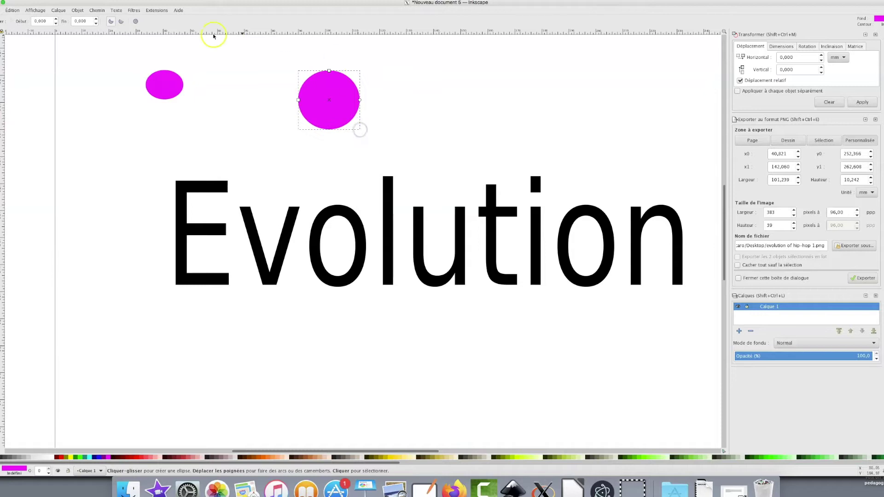
pyautogui.click(90, 457)
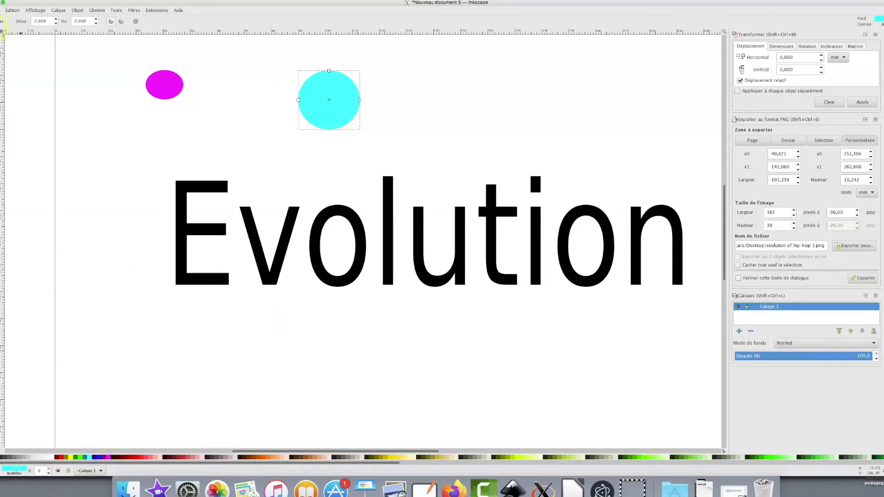
# - Move the small magenta ellipse just above the letter E of the text, to about X 45 mm, Y 158 mm
pyautogui.click(1, 28)
pyautogui.moveTo(166, 84); pyautogui.dragTo(193, 123)
pyautogui.click(206, 122)
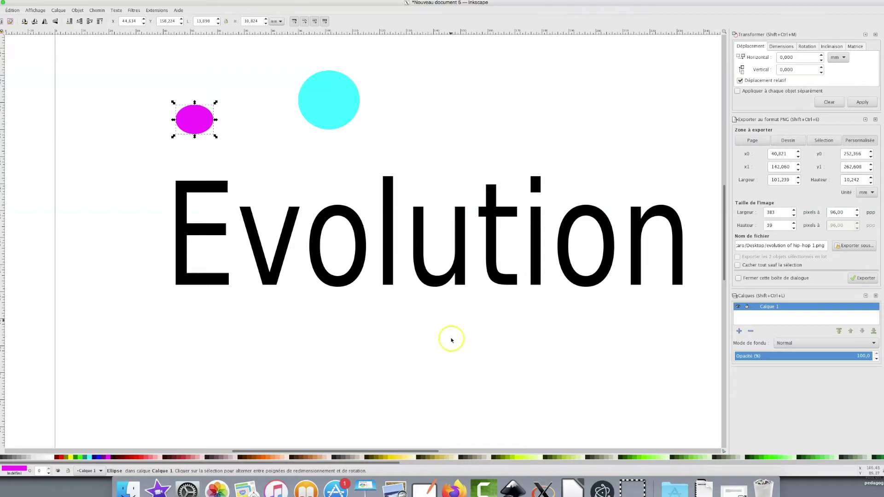
pyautogui.moveTo(357, 462); pyautogui.dragTo(367, 462)
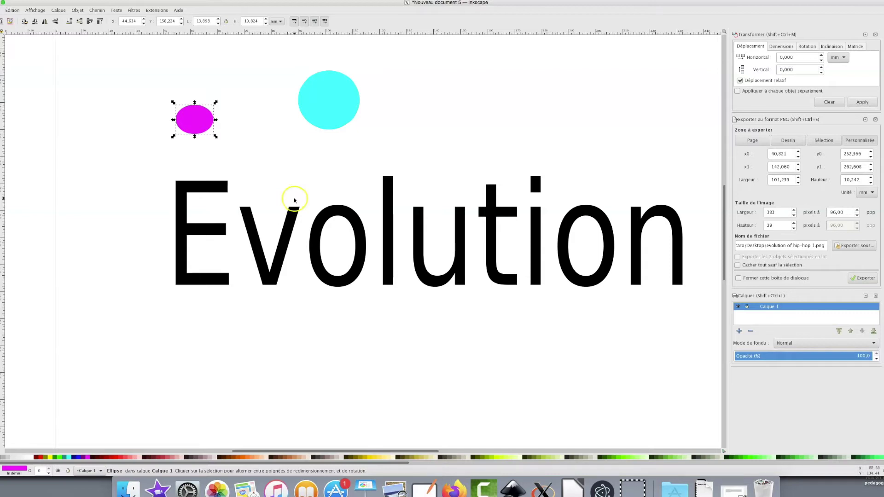
# - Enlarge the cyan ellipse above the text to about 29 × 26 mm
pyautogui.click(324, 107)
pyautogui.moveTo(333, 110); pyautogui.dragTo(404, 148)
pyautogui.moveTo(404, 112)
pyautogui.mouseDown()
pyautogui.moveTo(440, 113)
pyautogui.moveTo(397, 112)
pyautogui.mouseUp()
pyautogui.moveTo(355, 73)
pyautogui.mouseDown()
pyautogui.moveTo(354, 55)
pyautogui.moveTo(355, 79)
pyautogui.mouseUp()
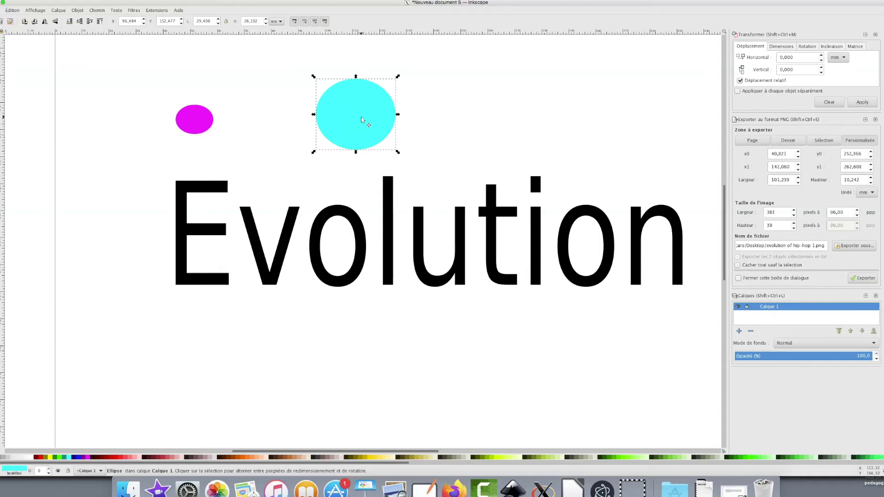
# - Convert the cyan ellipse from an object to a path (Objet en chemin) and deselect it
pyautogui.click(361, 116)
pyautogui.click(365, 118)
pyautogui.click(372, 122)
pyautogui.click(92, 10)
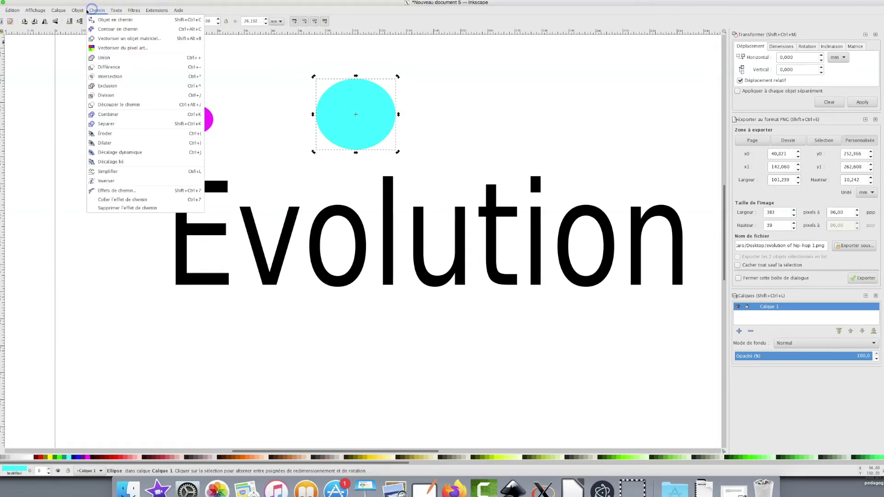
pyautogui.moveTo(78, 10)
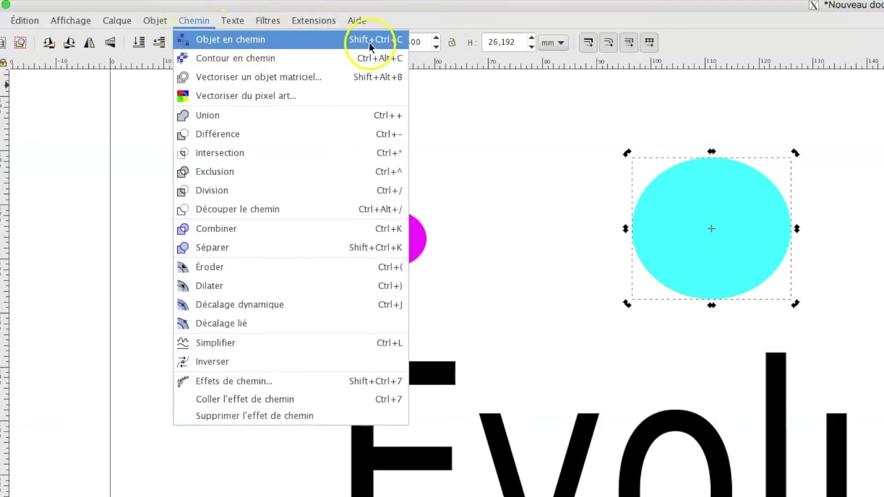
pyautogui.click(280, 41)
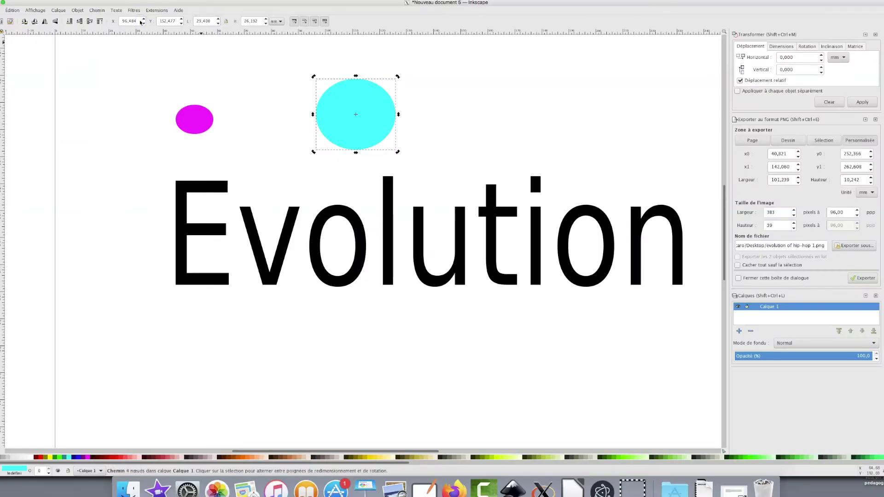
pyautogui.click(460, 120)
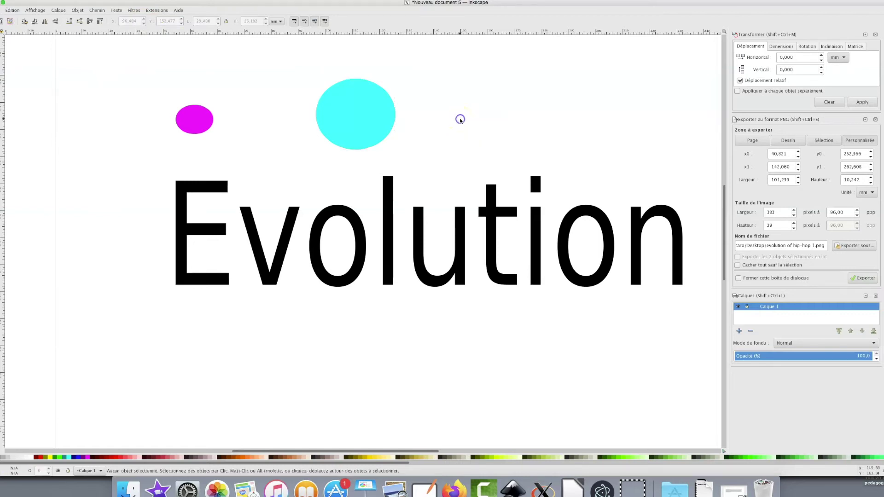
# - Reshape the cyan path by pulling its nodes and handles into a curved, boomerang-like form open at the upper left
pyautogui.doubleClick(367, 119)
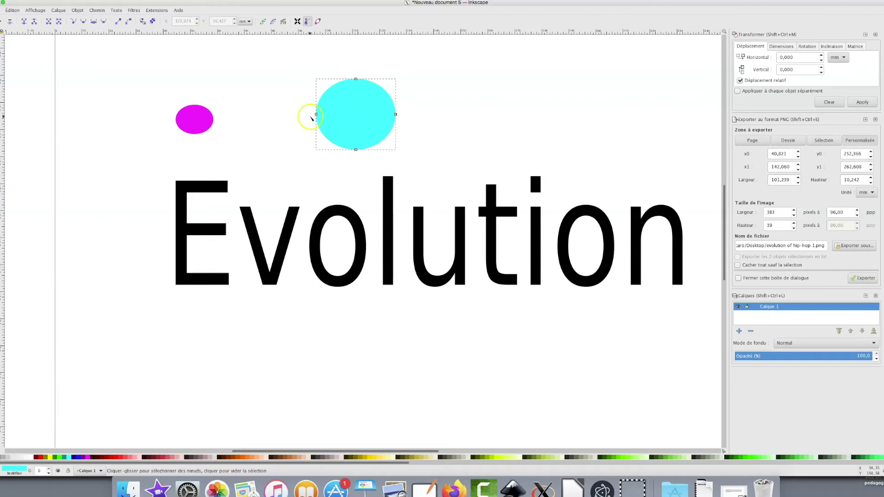
pyautogui.moveTo(395, 114); pyautogui.dragTo(408, 98)
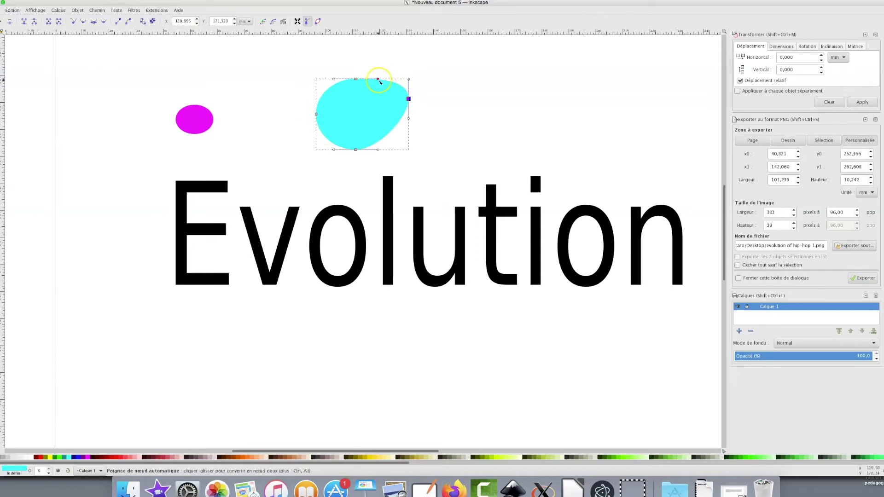
pyautogui.moveTo(387, 70)
pyautogui.mouseDown()
pyautogui.moveTo(294, 71)
pyautogui.moveTo(381, 75)
pyautogui.mouseUp()
pyautogui.moveTo(317, 108)
pyautogui.mouseDown()
pyautogui.moveTo(296, 130)
pyautogui.moveTo(326, 116)
pyautogui.mouseUp()
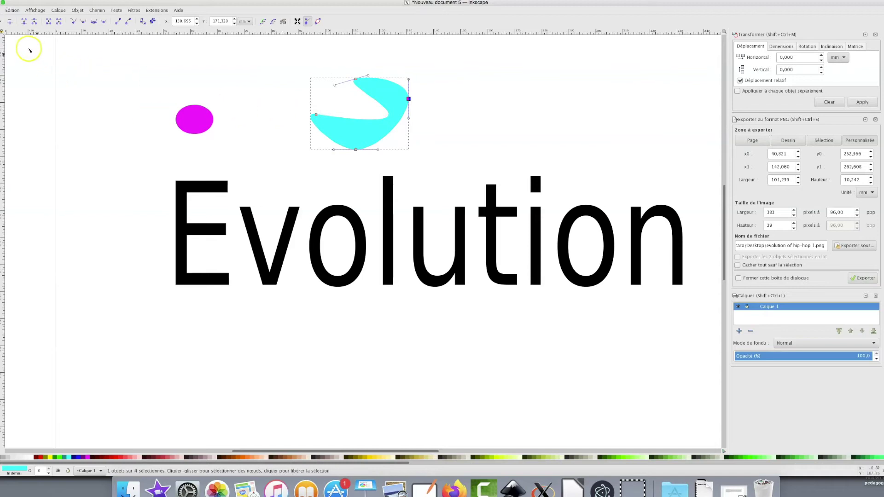
pyautogui.click(283, 100)
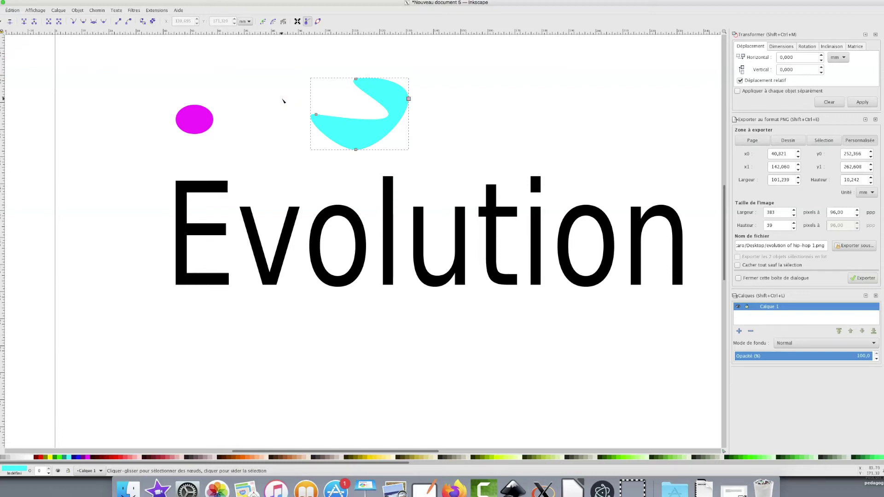
# - Convert the magenta ellipse from an object to a path (Objet en chemin)
pyautogui.click(207, 120)
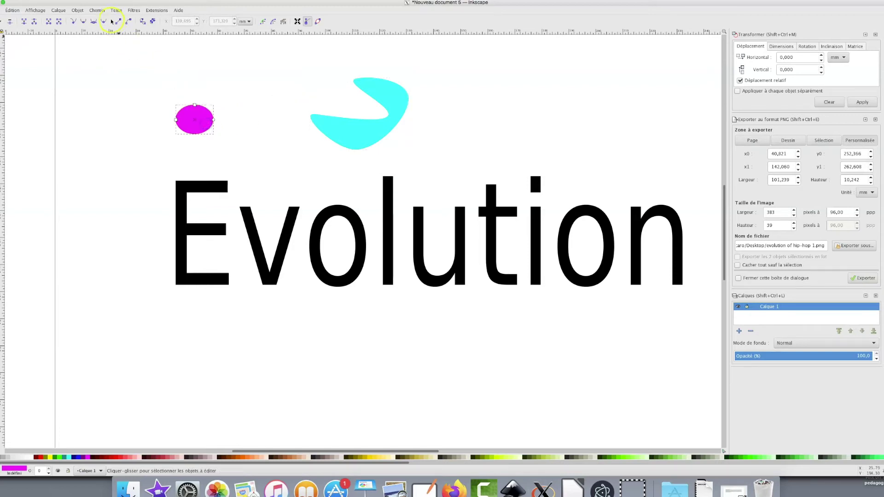
pyautogui.click(98, 12)
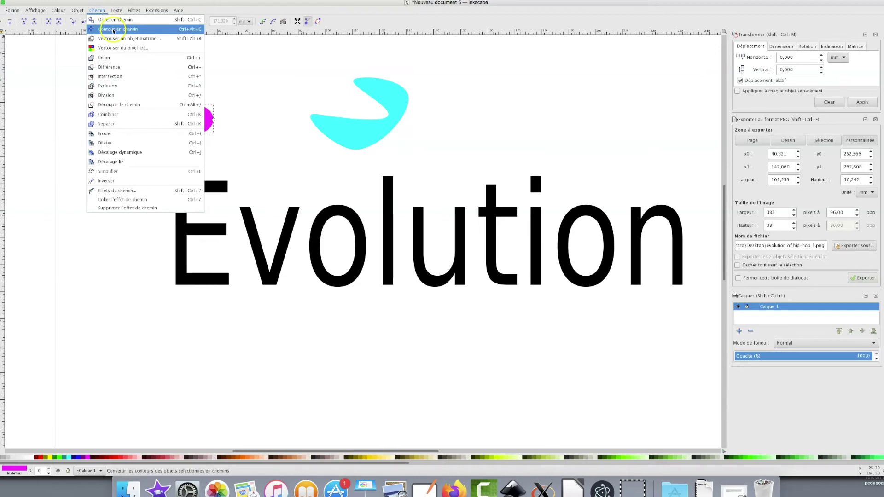
pyautogui.click(116, 21)
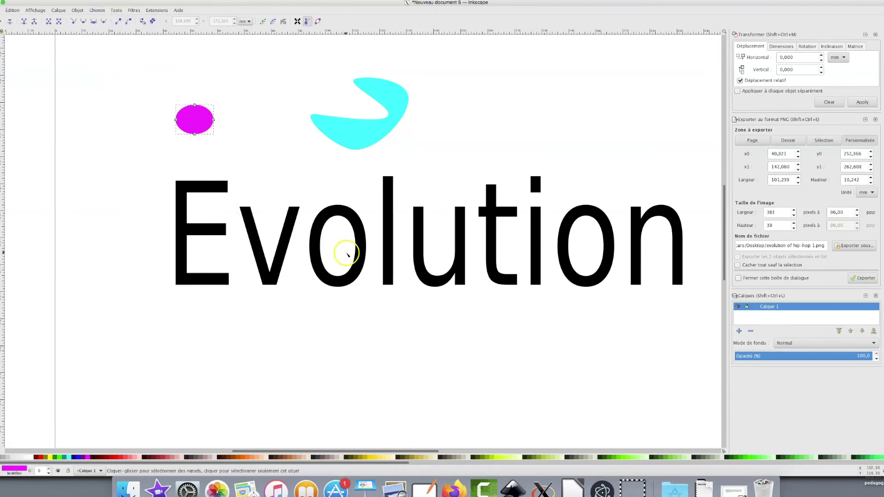
pyautogui.press('s')
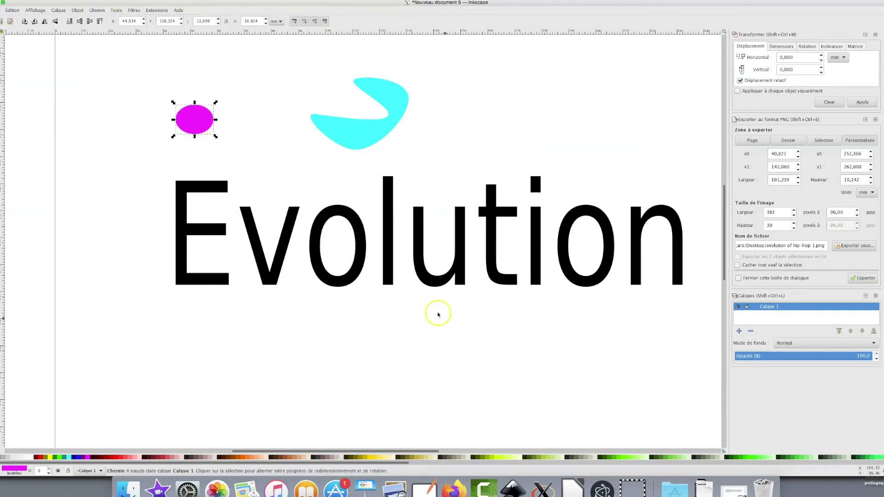
# - Convert the "Evolution" text from an object to a path (Objet en chemin)
pyautogui.click(361, 253)
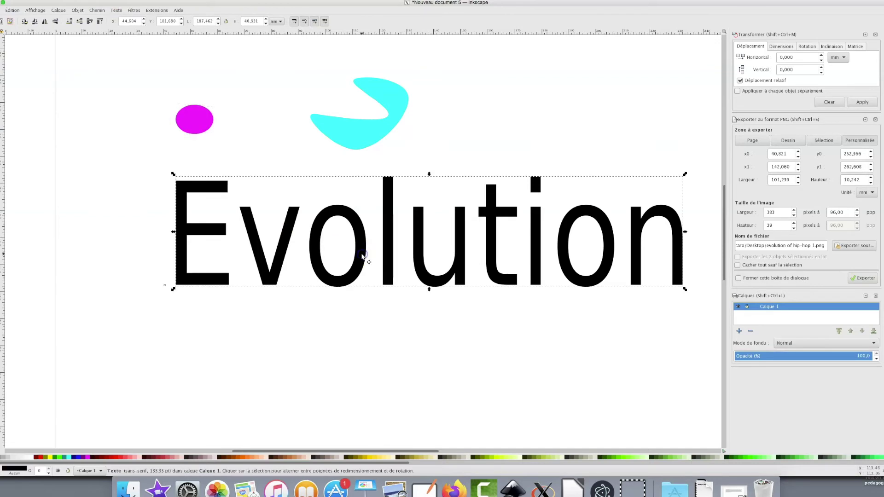
pyautogui.click(97, 10)
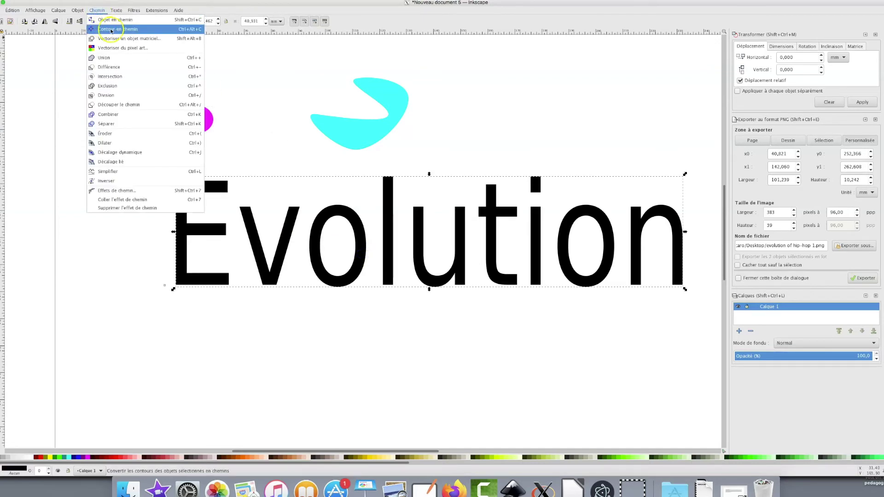
pyautogui.click(124, 19)
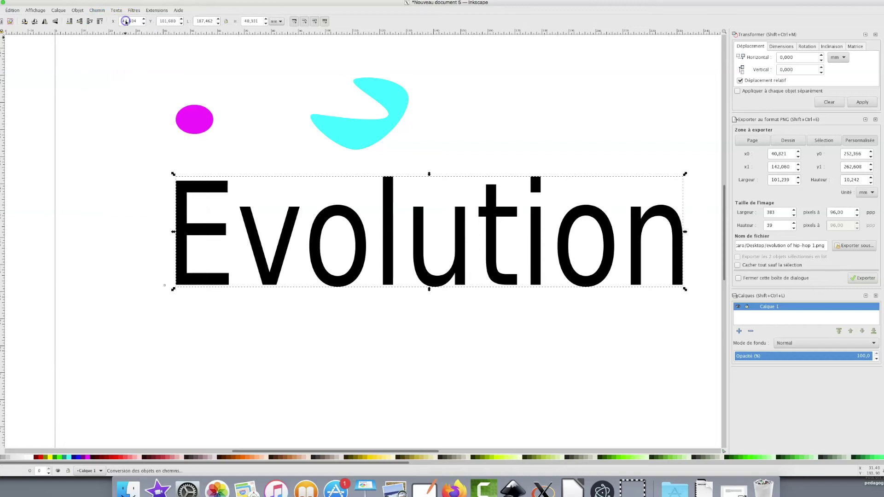
pyautogui.click(247, 223)
# - Move the magenta ellipse inside the first letter o and stretch it to about 24 mm high so it fills the opening
pyautogui.click(194, 120)
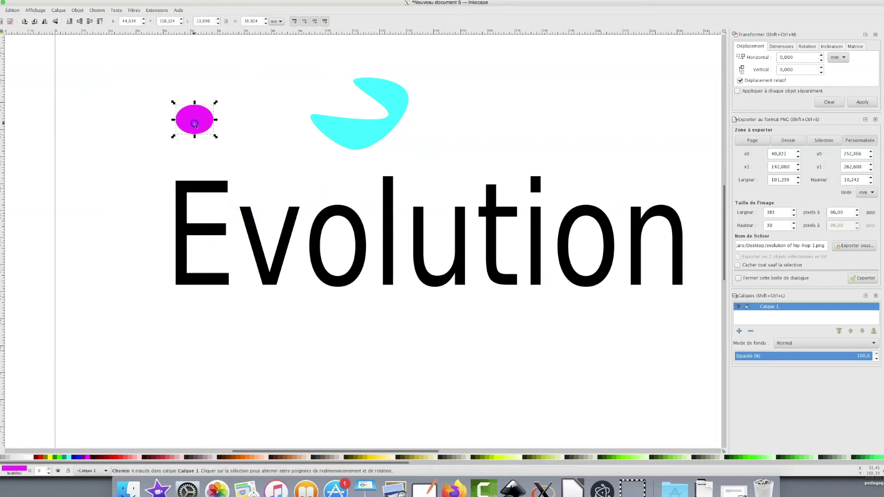
pyautogui.press('n')
pyautogui.press('Escape')
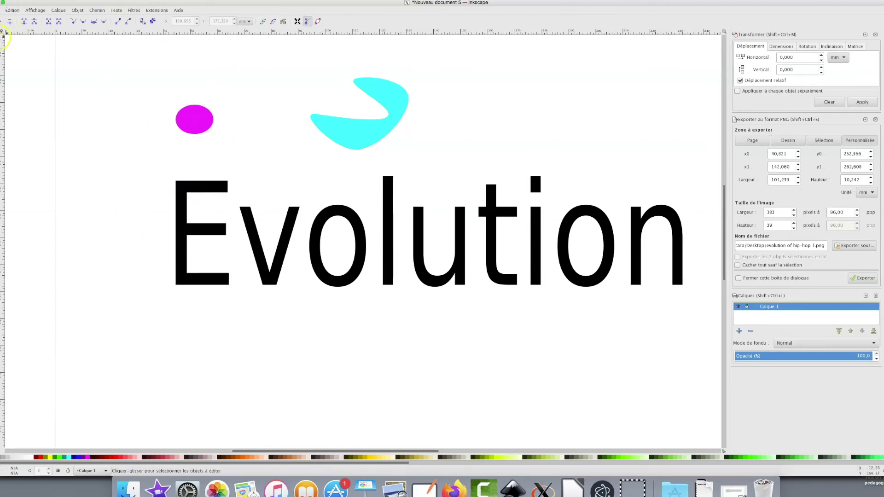
pyautogui.press('s')
pyautogui.moveTo(188, 125); pyautogui.dragTo(354, 279)
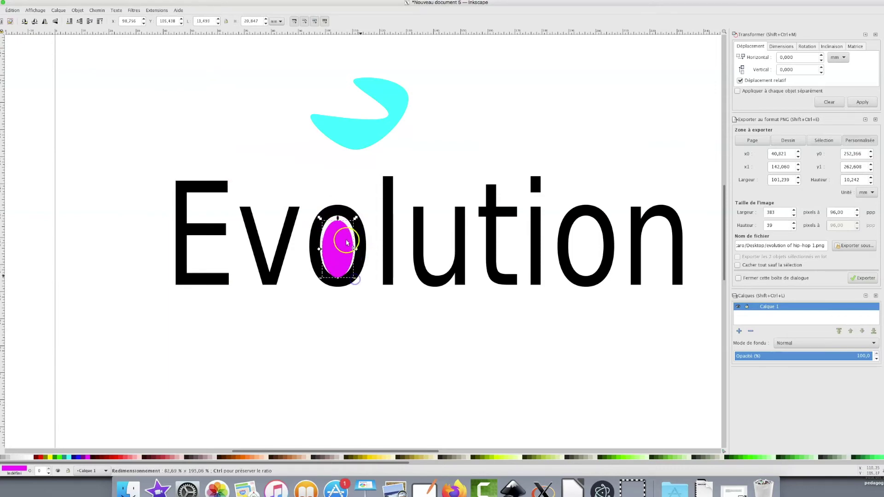
pyautogui.moveTo(337, 217); pyautogui.dragTo(337, 213)
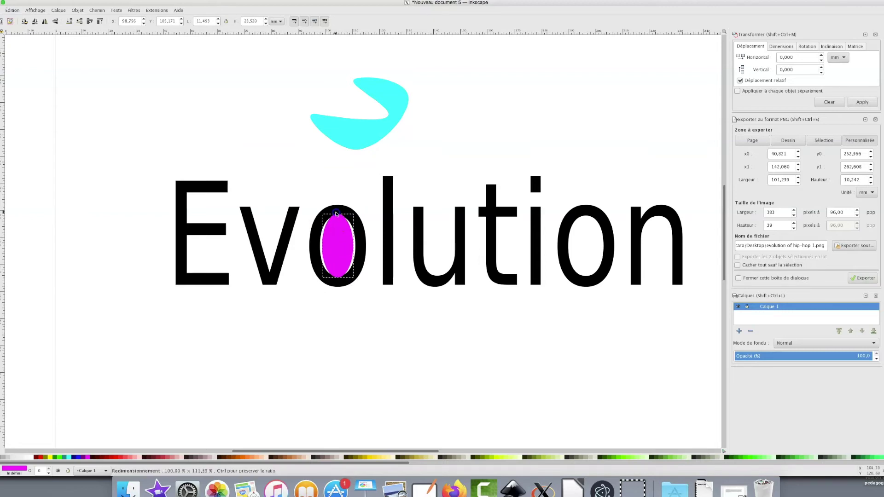
pyautogui.moveTo(320, 246); pyautogui.dragTo(359, 249)
# - Move the cyan shape above the letters E and v, to about X 56 mm, Y 140 mm
pyautogui.click(394, 138)
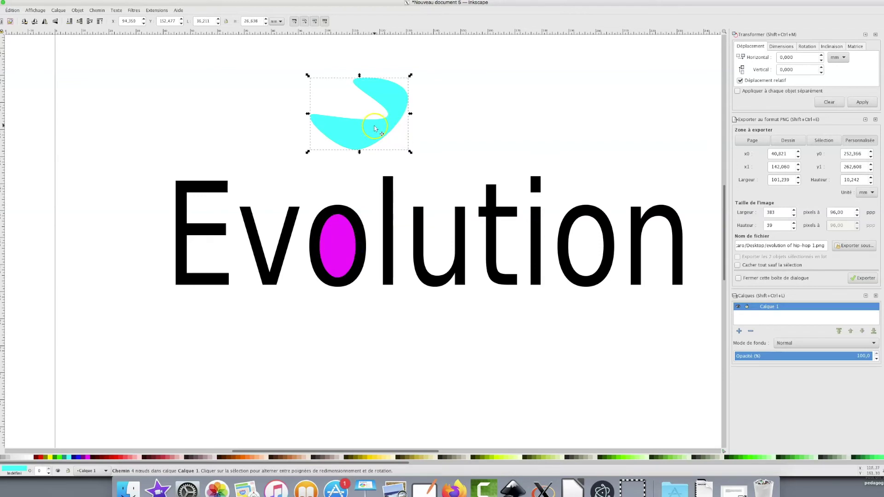
pyautogui.moveTo(375, 128); pyautogui.dragTo(605, 239)
pyautogui.moveTo(222, 261); pyautogui.dragTo(272, 167)
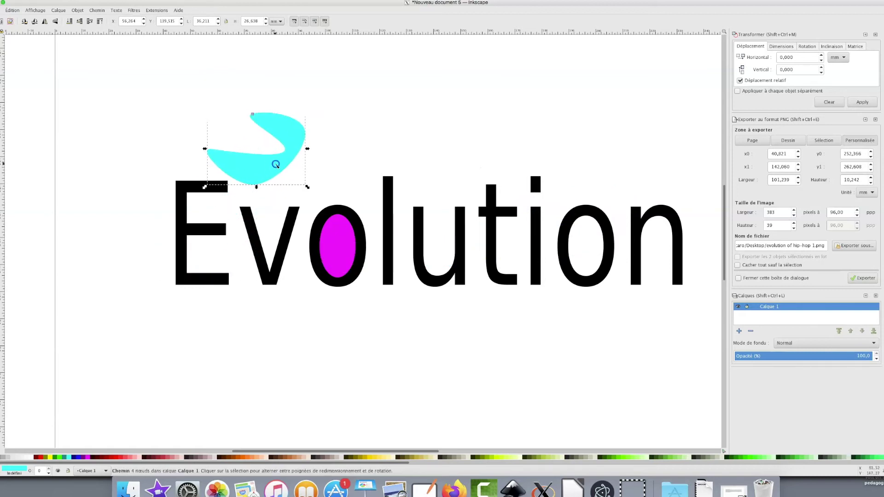
# - Reshape the cyan path above the letters by moving its nodes into a pointed, irregular form
pyautogui.press('n')
pyautogui.moveTo(305, 136); pyautogui.dragTo(275, 149)
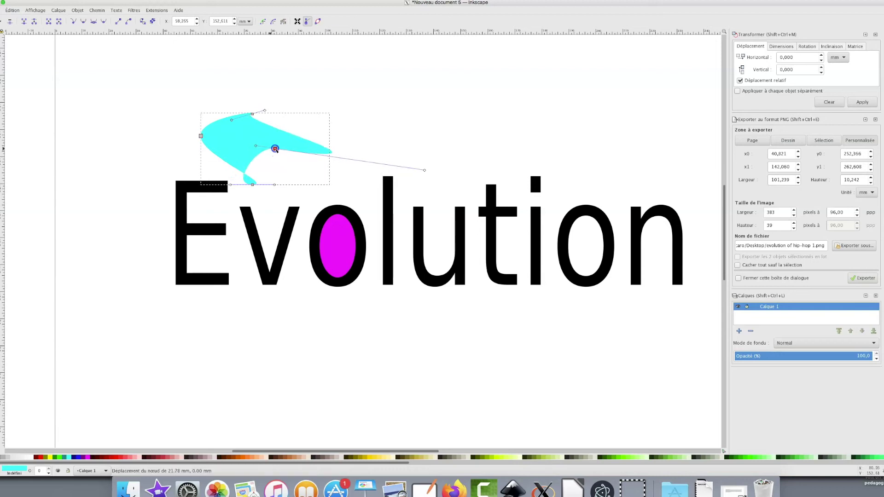
pyautogui.moveTo(275, 184); pyautogui.dragTo(246, 224)
pyautogui.click(2, 32)
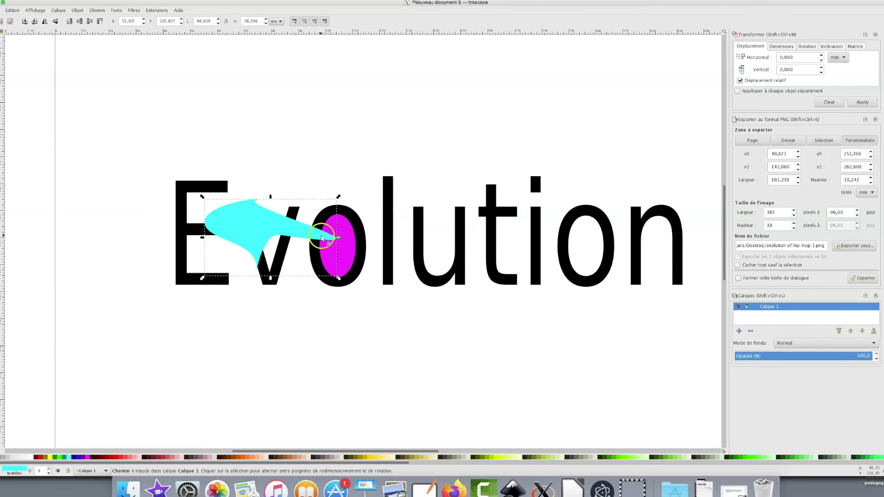
# - Shrink the cyan shape to about 14 mm wide and place it in the upper opening of the letter E
pyautogui.moveTo(339, 276); pyautogui.dragTo(207, 209)
pyautogui.click(258, 348)
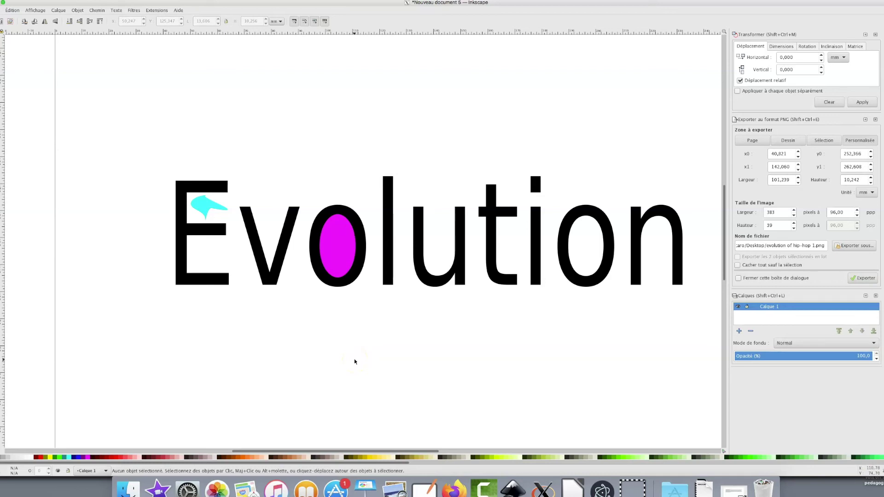
pyautogui.click(364, 359)
# - Save the drawing under the file name dessin-1.svg
pyautogui.click(2, 10)
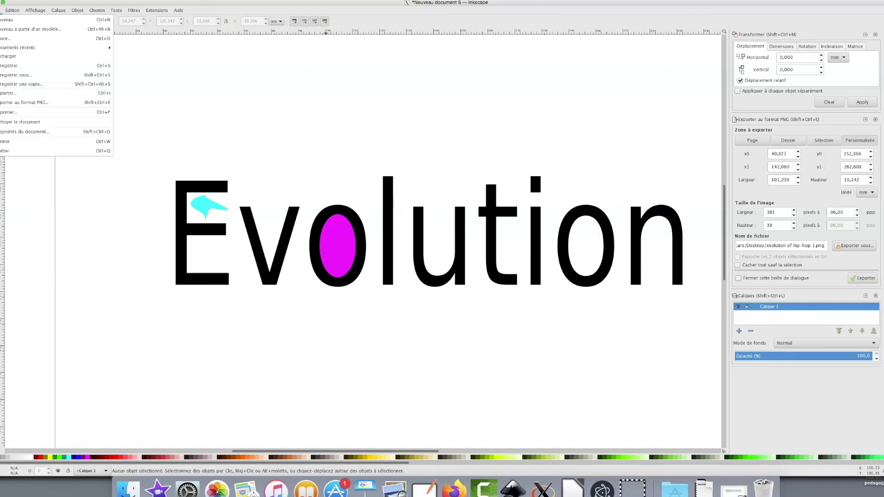
pyautogui.click(40, 76)
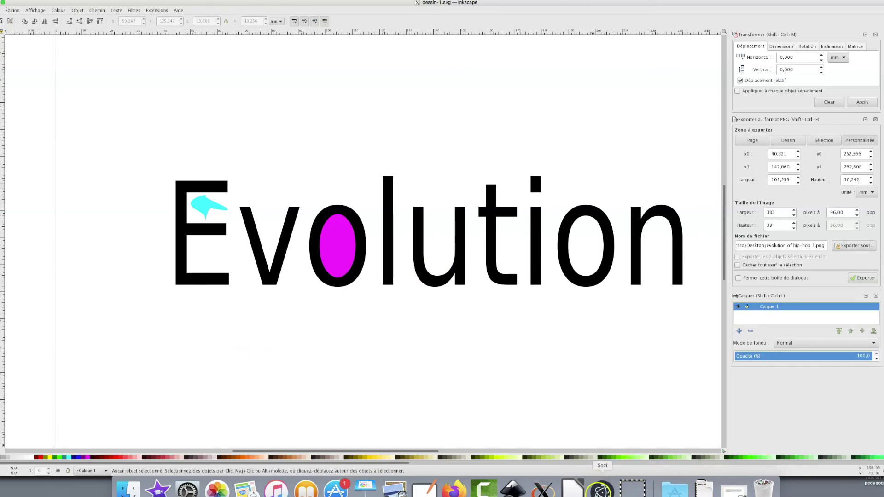
# - Take Sozi out of the Dock and launch it from the Applications folder with dessin-1.svg
pyautogui.rightClick(602, 489)
pyautogui.click(610, 463)
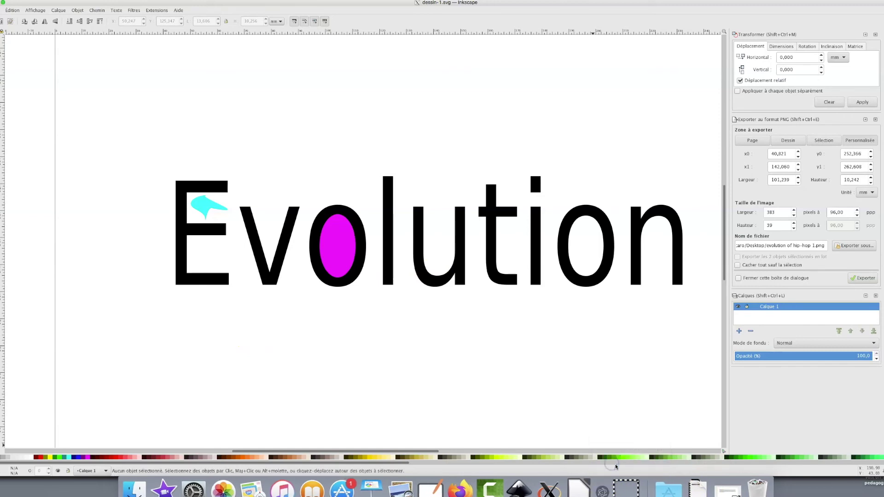
pyautogui.click(671, 493)
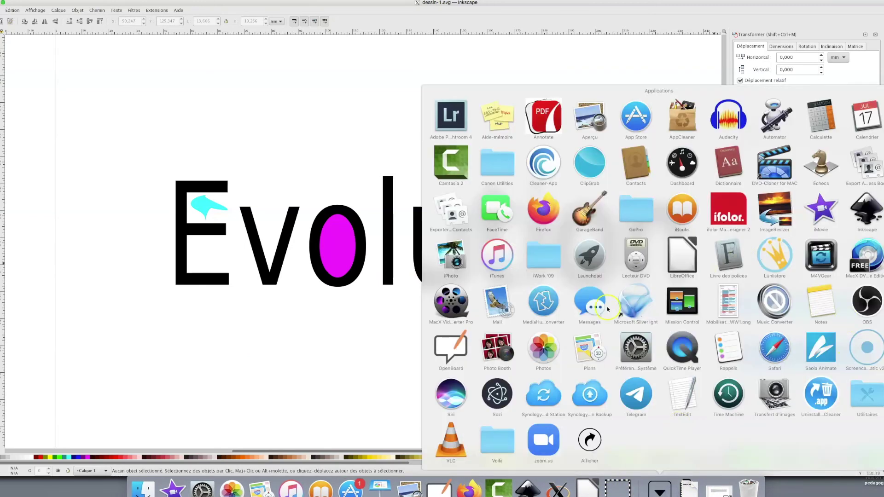
pyautogui.click(502, 397)
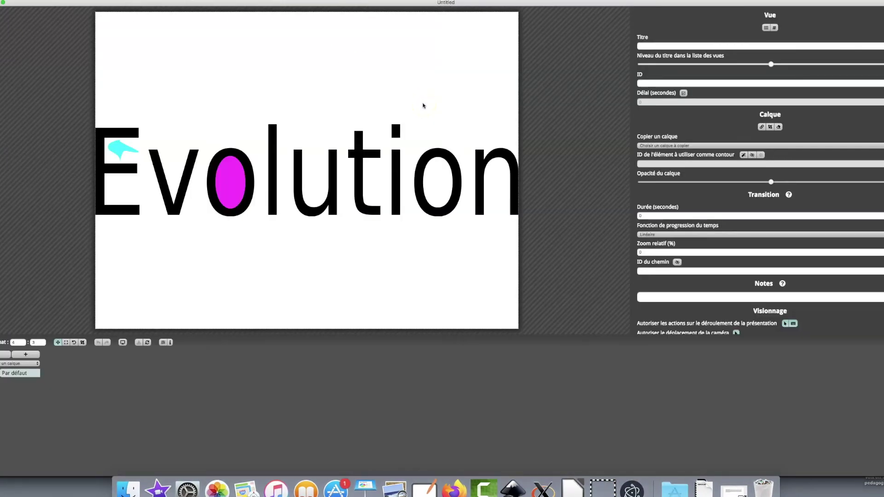
# - Set the presentation's aspect ratio to 16:9
pyautogui.click(17, 342)
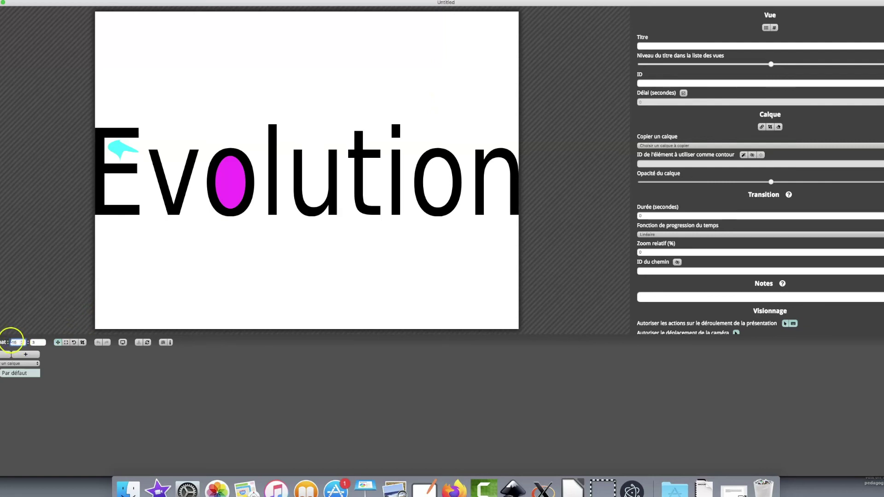
pyautogui.press('Tab')
pyautogui.write('9')
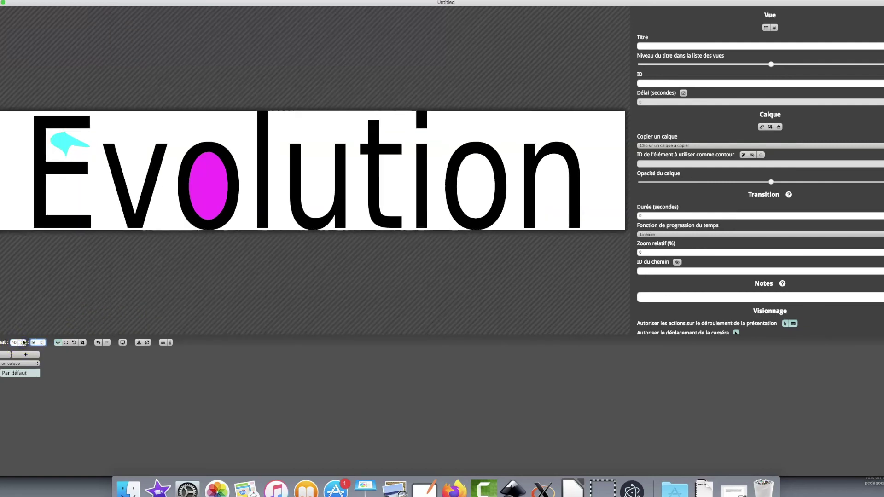
pyautogui.click(90, 377)
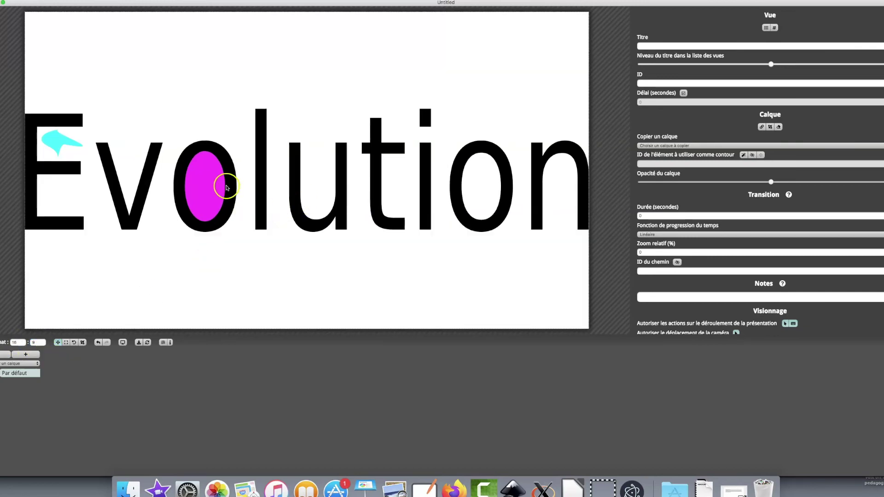
# - Examine the magenta ellipse in the first letter o and the cyan shape in the E at close range and in overview
pyautogui.scroll(10, 201, 183)
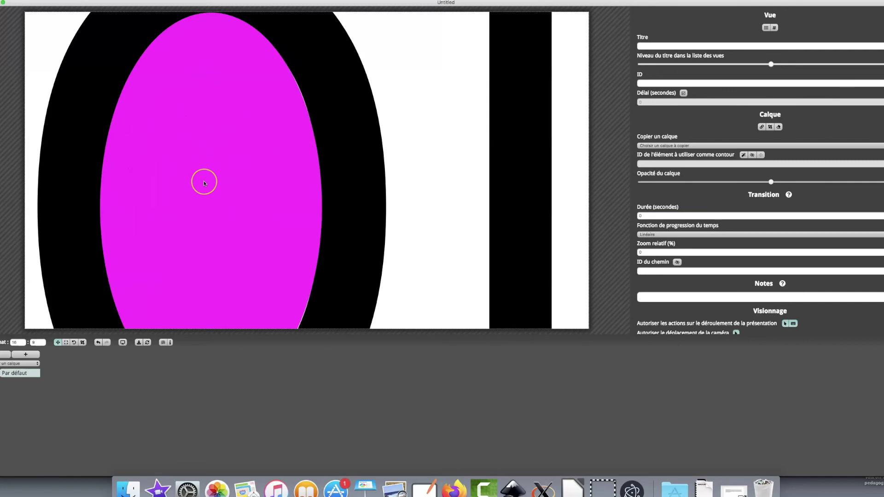
pyautogui.scroll(2, 203, 182)
pyautogui.scroll(-10, 203, 183)
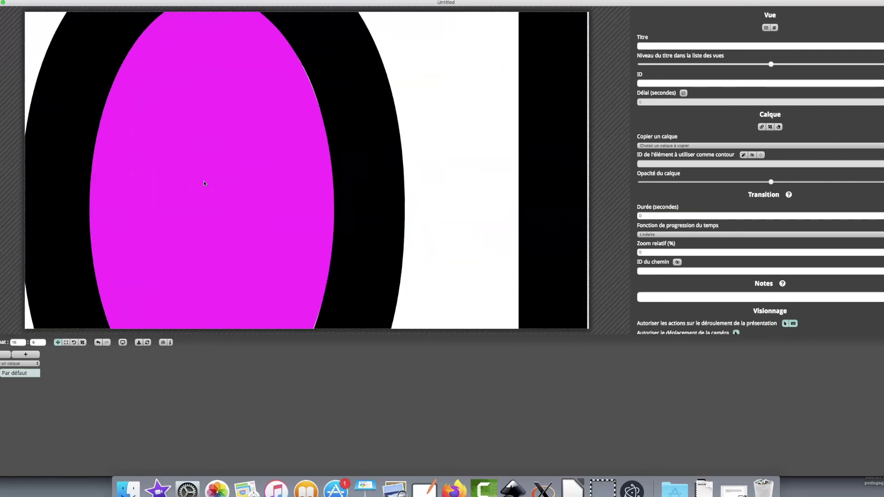
pyautogui.scroll(-5, 204, 182)
pyautogui.scroll(-1, 107, 160)
pyautogui.scroll(6, 108, 161)
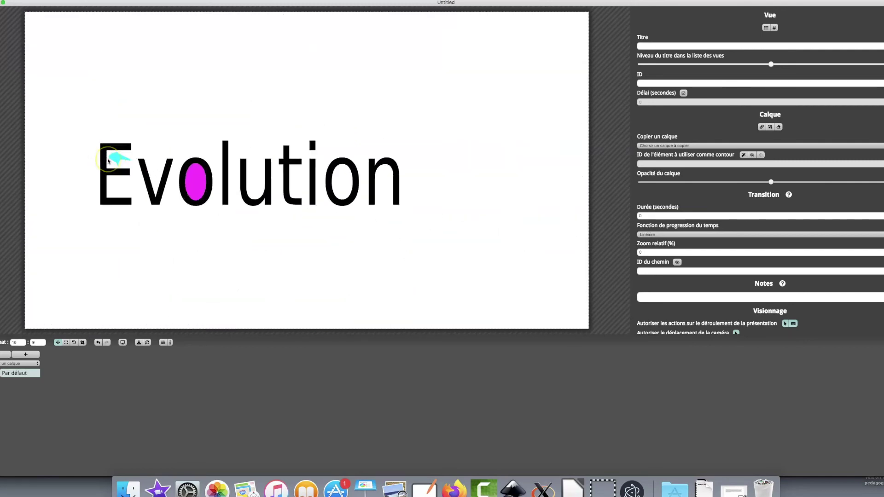
pyautogui.scroll(5, 126, 154)
pyautogui.click(137, 155)
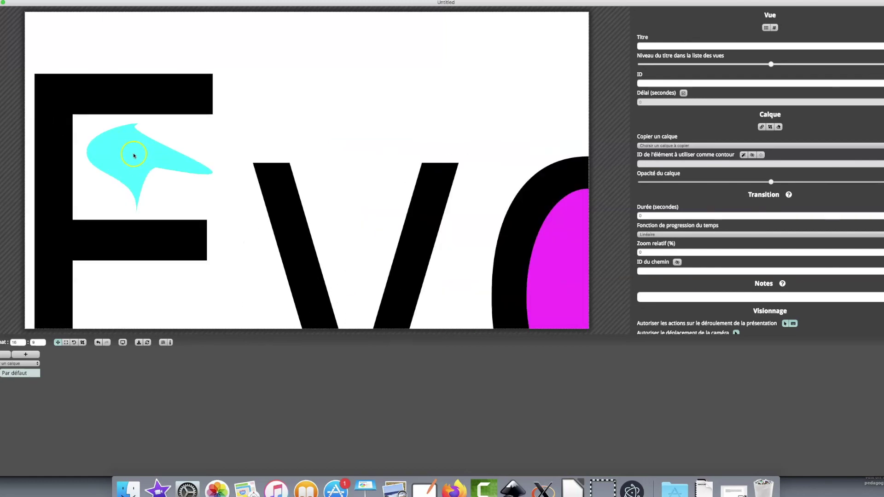
pyautogui.scroll(3, 128, 163)
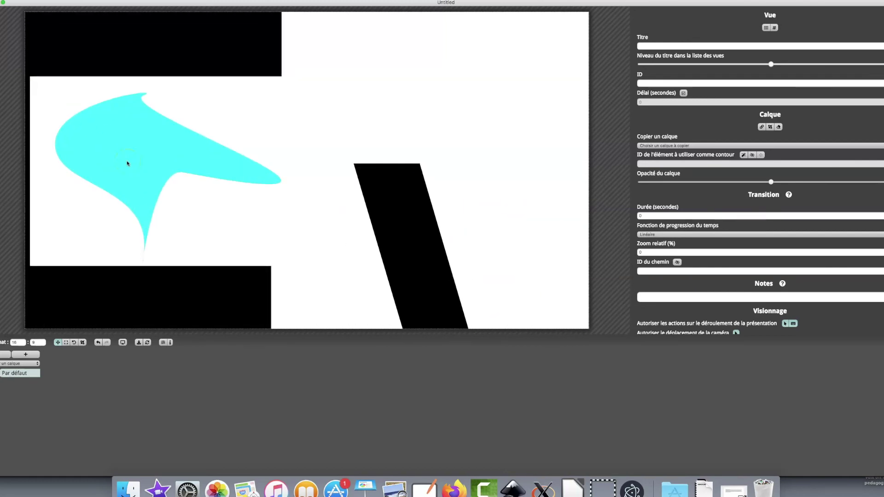
pyautogui.scroll(2, 128, 164)
pyautogui.scroll(-8, 127, 164)
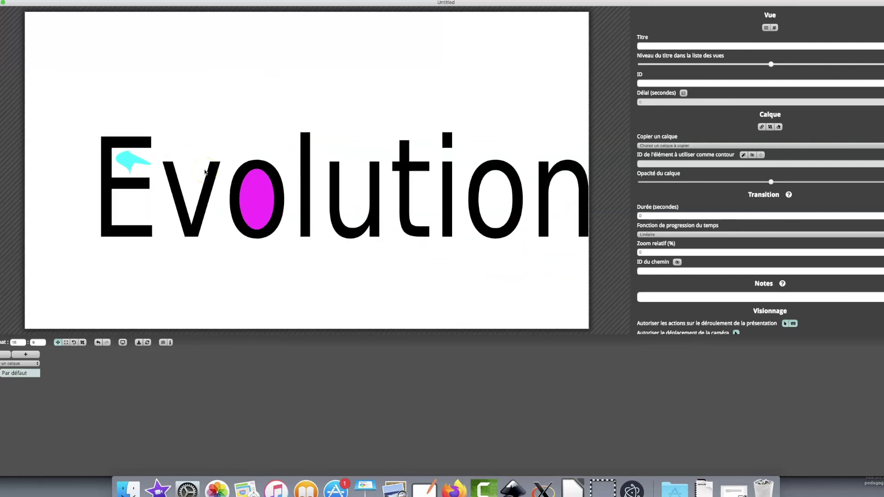
pyautogui.click(211, 179)
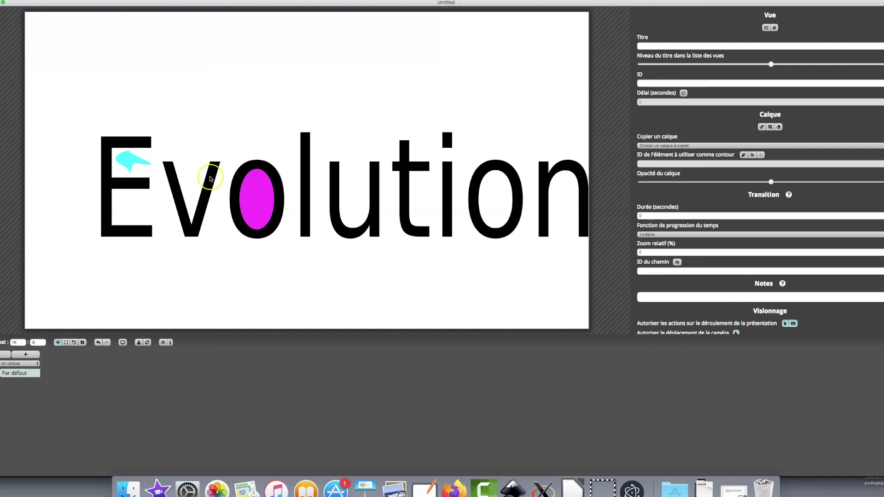